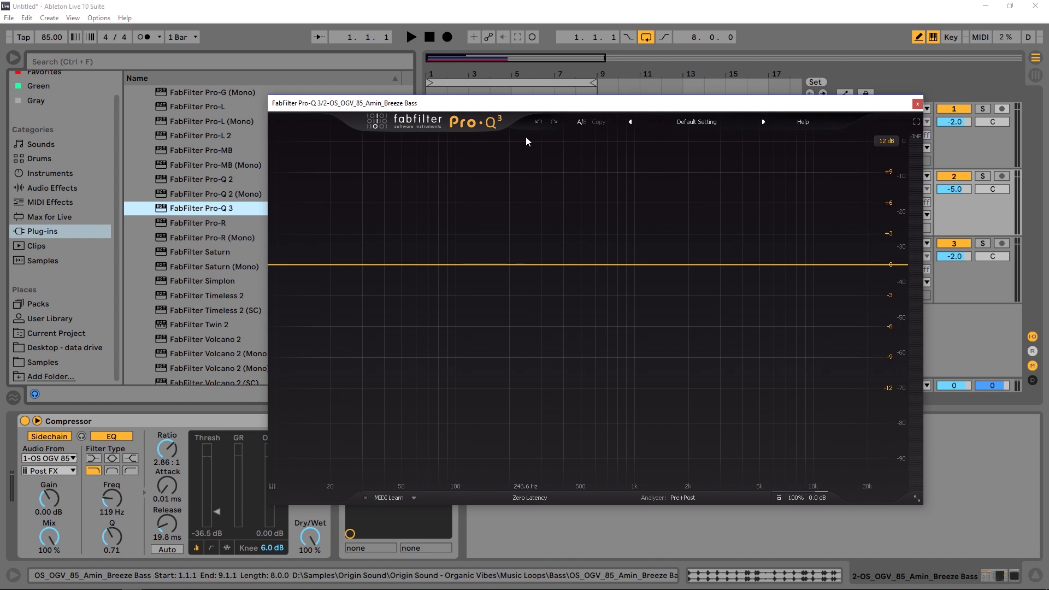
Solo the bass track and play it briefly to view its spectrum in Pro-Q 3
left_click_drag(583, 108, 457, 99)
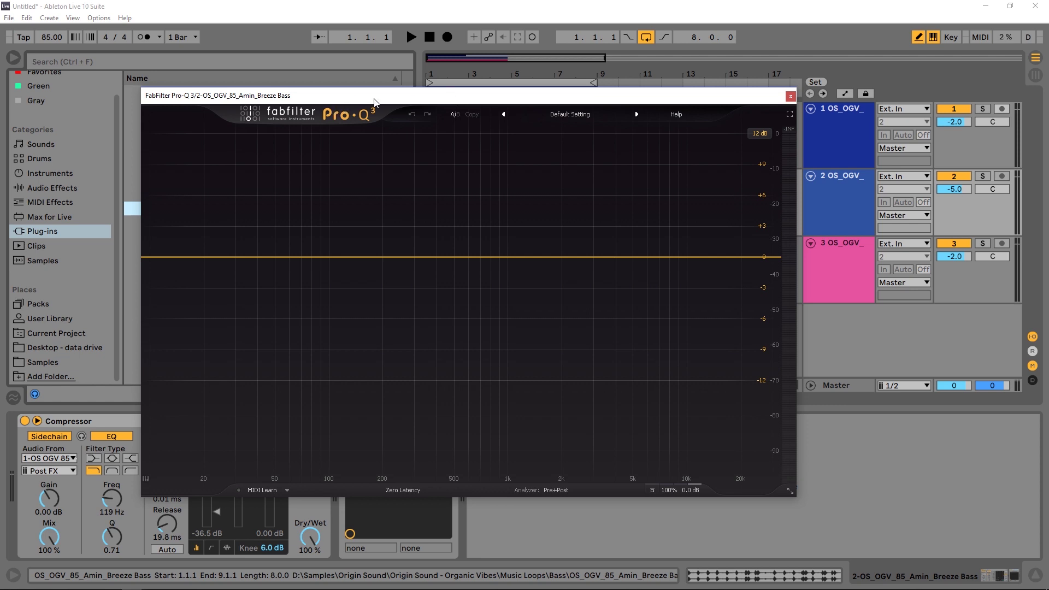
left_click_drag(377, 103, 416, 112)
left_click(982, 176)
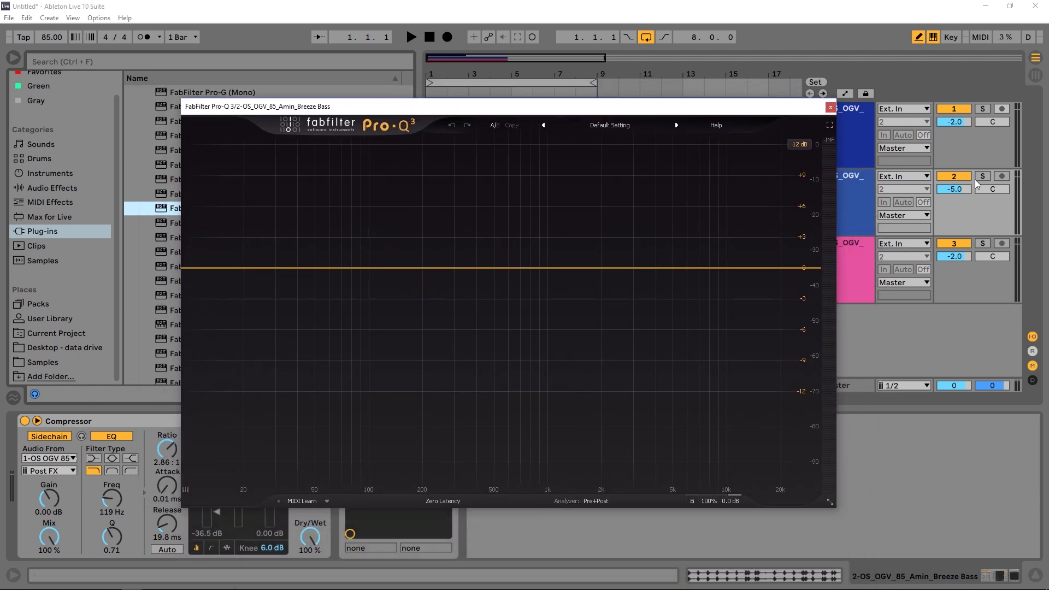
key("space")
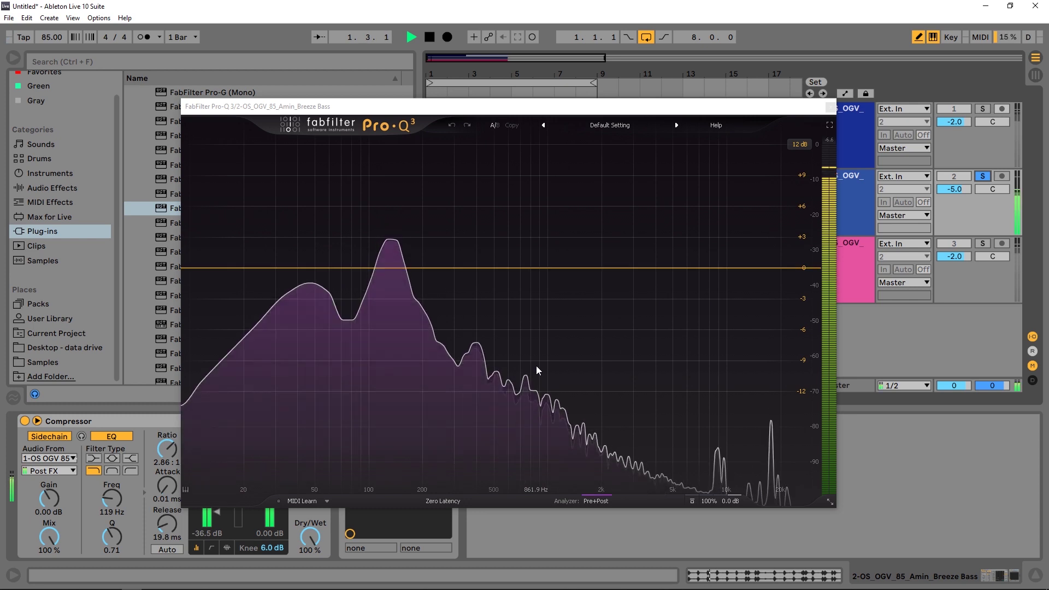
key("space")
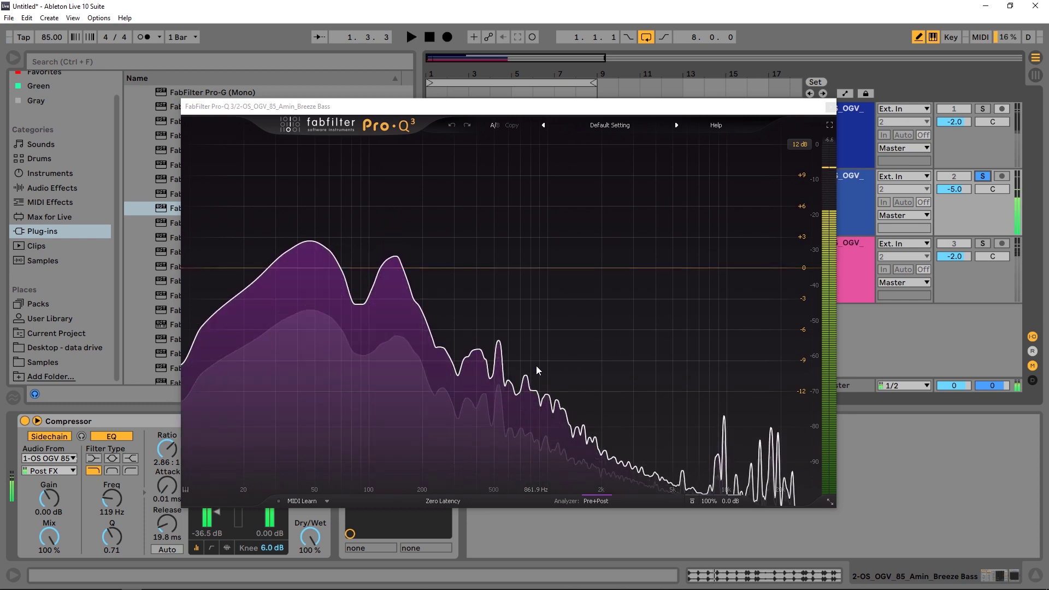
Rename the bass track's Pro-Q 3 instance to Bass in the analyzer settings and close the plug-in window
left_click(595, 500)
left_click(627, 397)
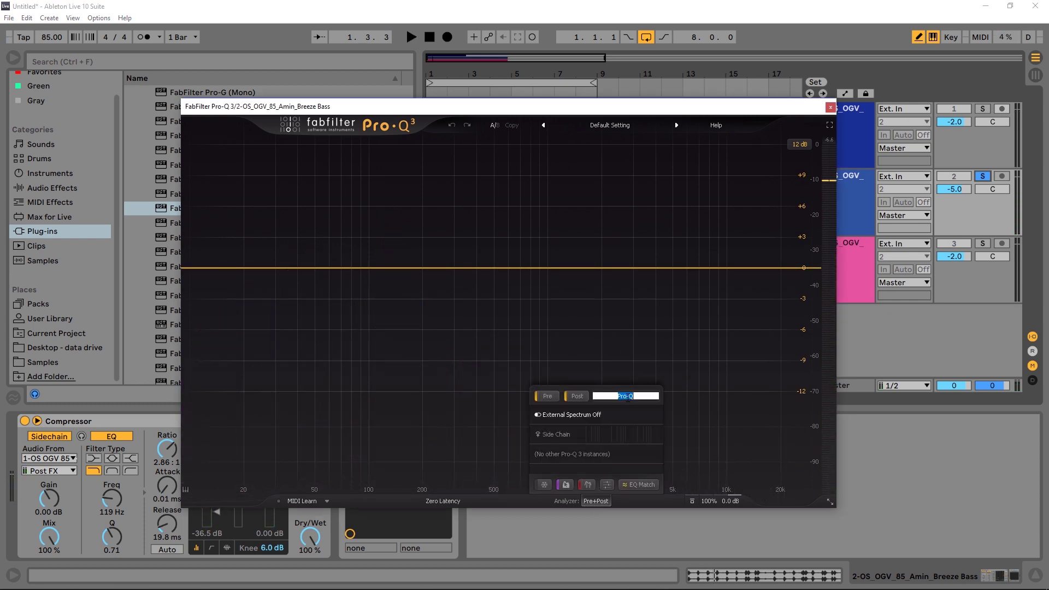
type("Bass")
key("Return")
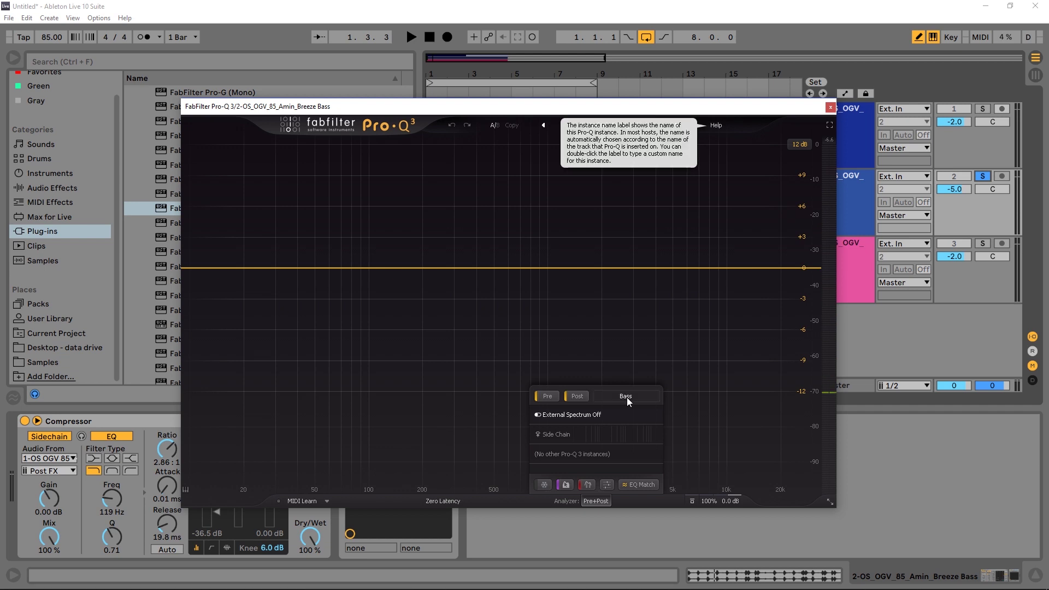
left_click(831, 107)
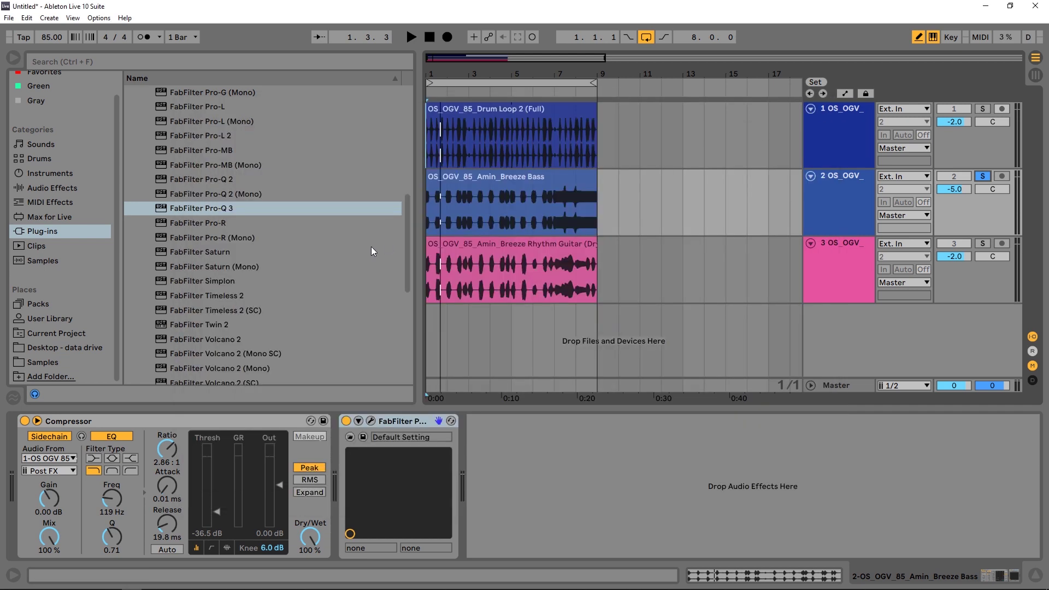
Add FabFilter Pro-Q 3 to the rhythm guitar track, audition it soloed, and name the instance Guitar
left_click(496, 262)
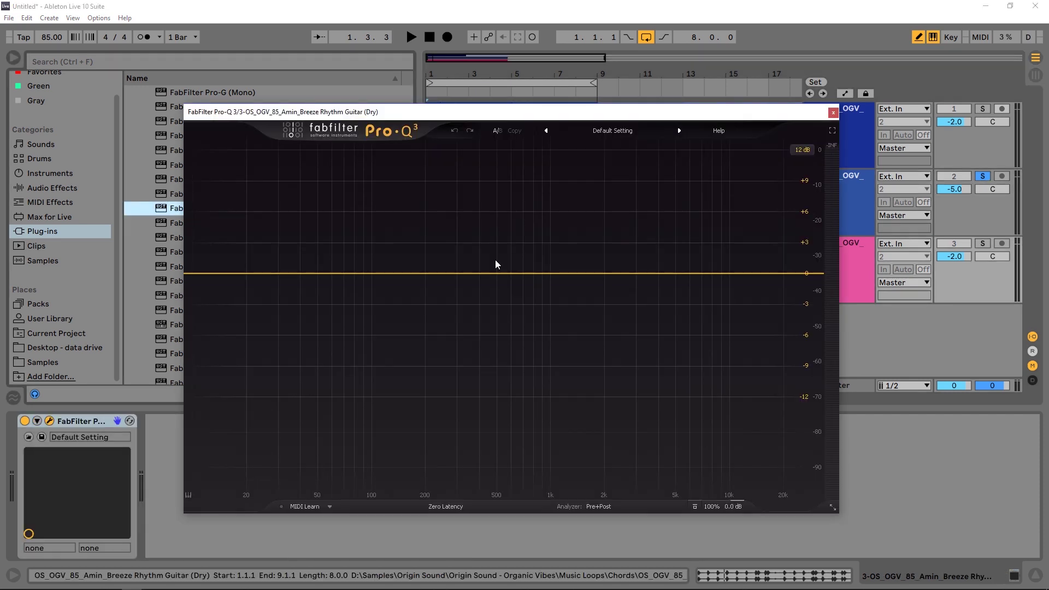
left_click(982, 244)
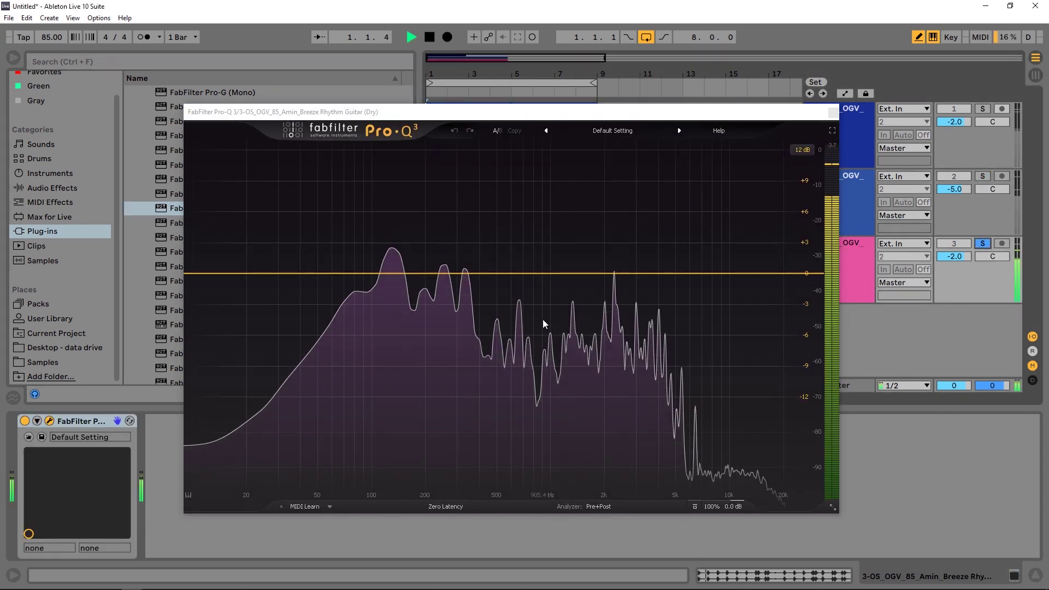
left_click(597, 507)
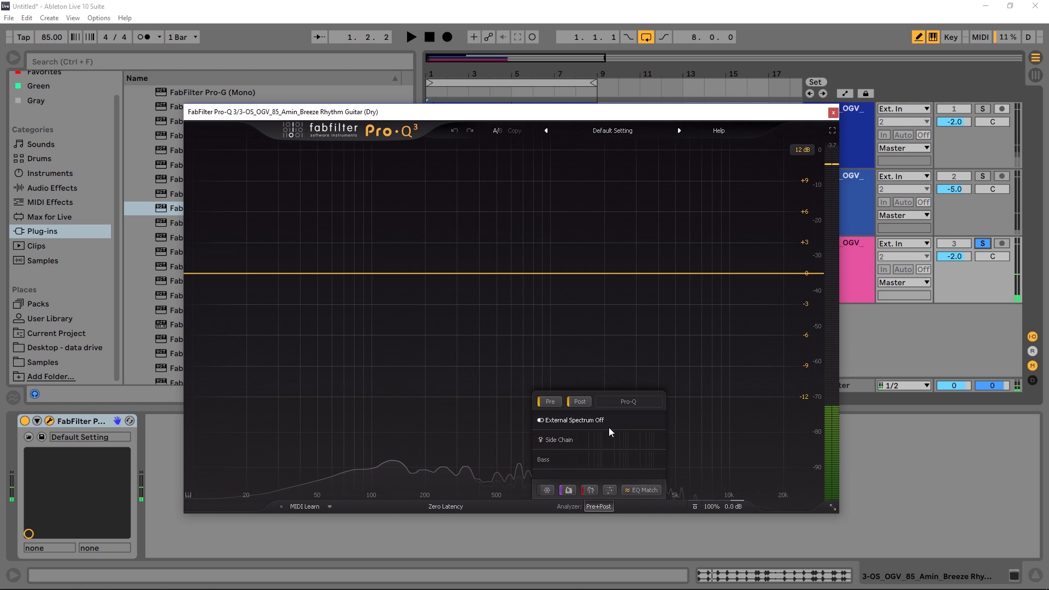
left_click(623, 403)
type("Guitar")
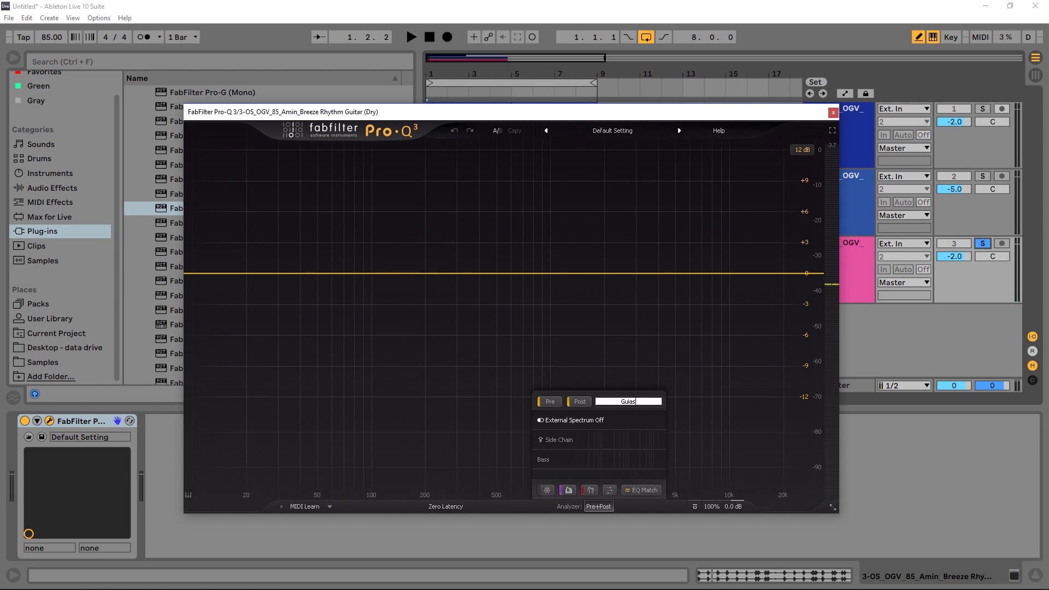
key("Return")
left_click(832, 113)
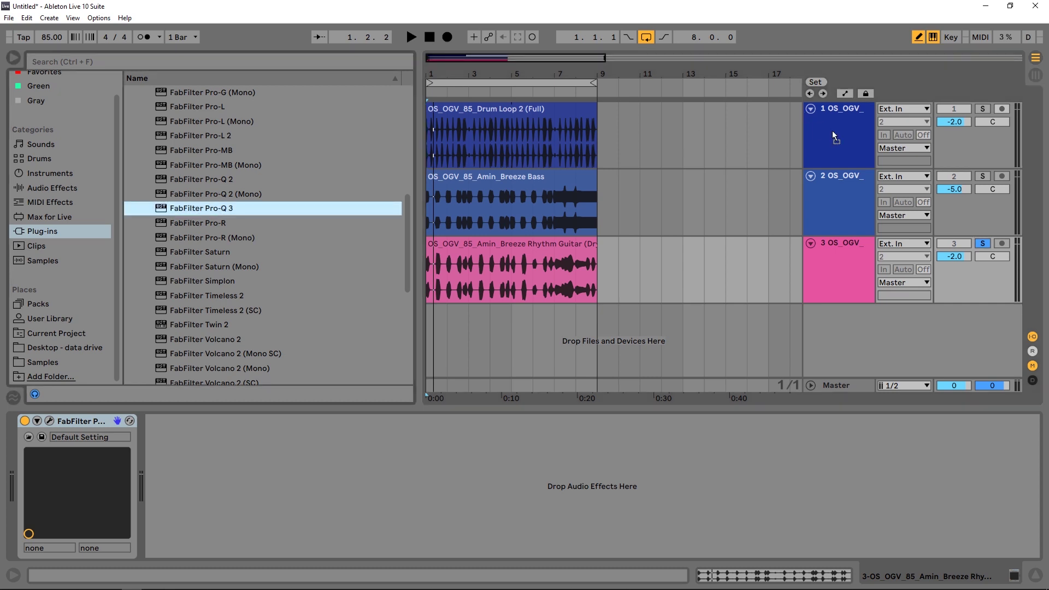
Add FabFilter Pro-Q 3 to the drum loop track and name the instance Drums
left_click(834, 137)
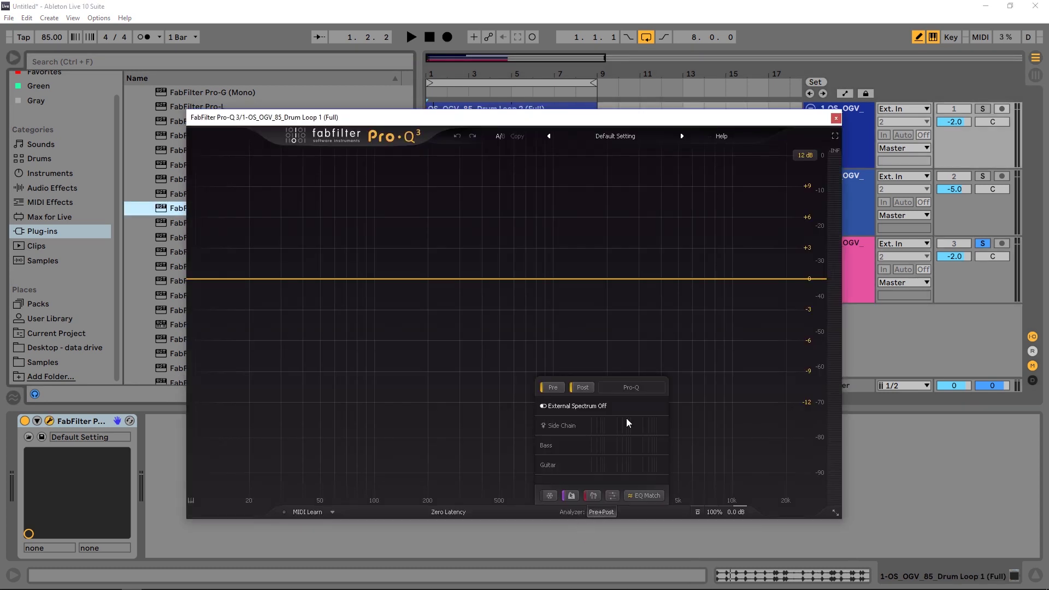
left_click(637, 390)
type("Drums")
key("Return")
Unsolo the rhythm guitar during playback and view the drums' spectrum with all tracks playing
key("space")
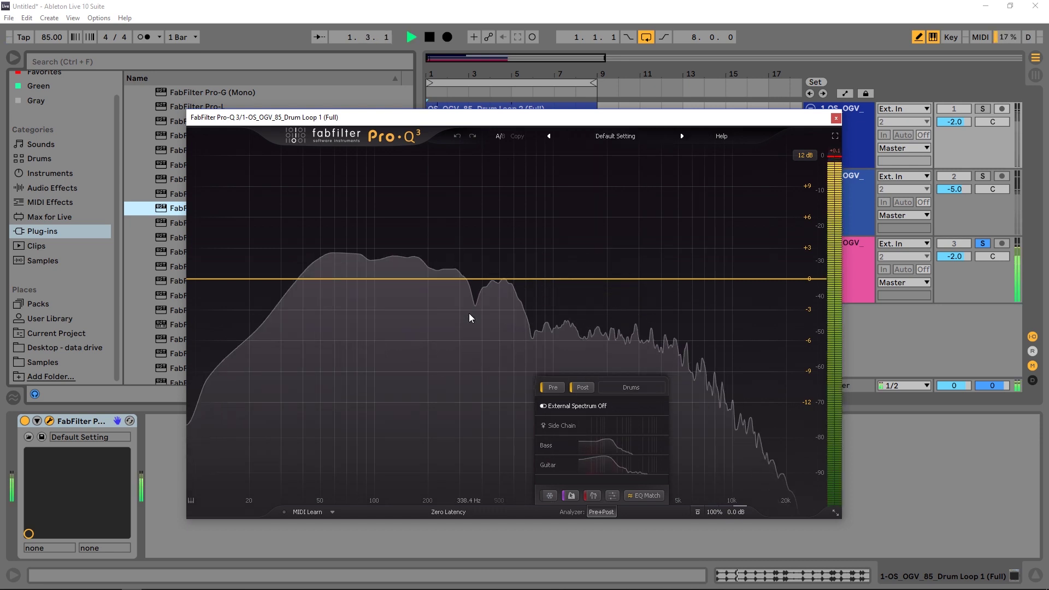
left_click(982, 244)
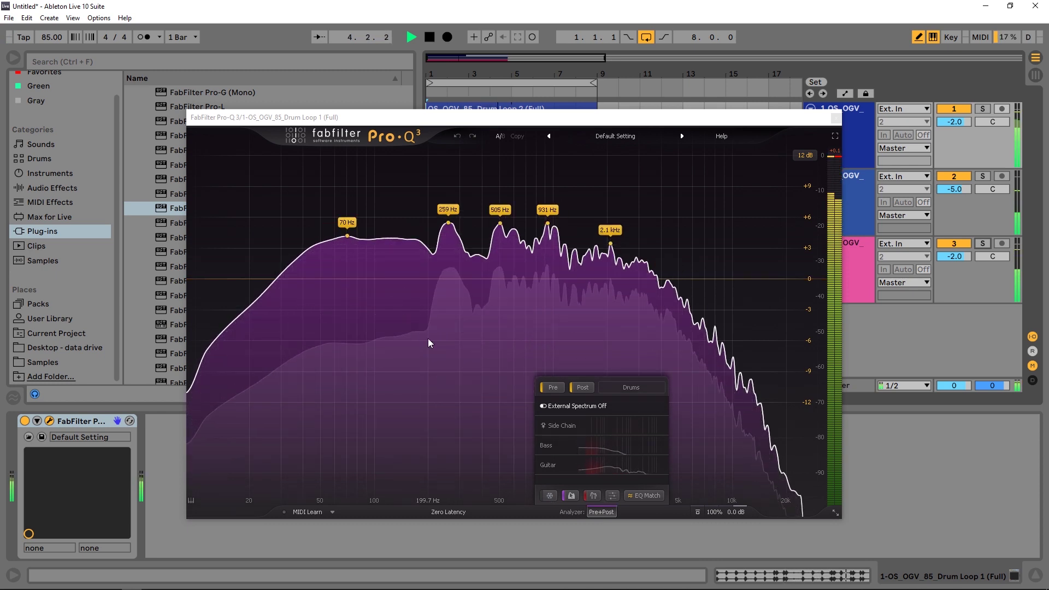
key("space")
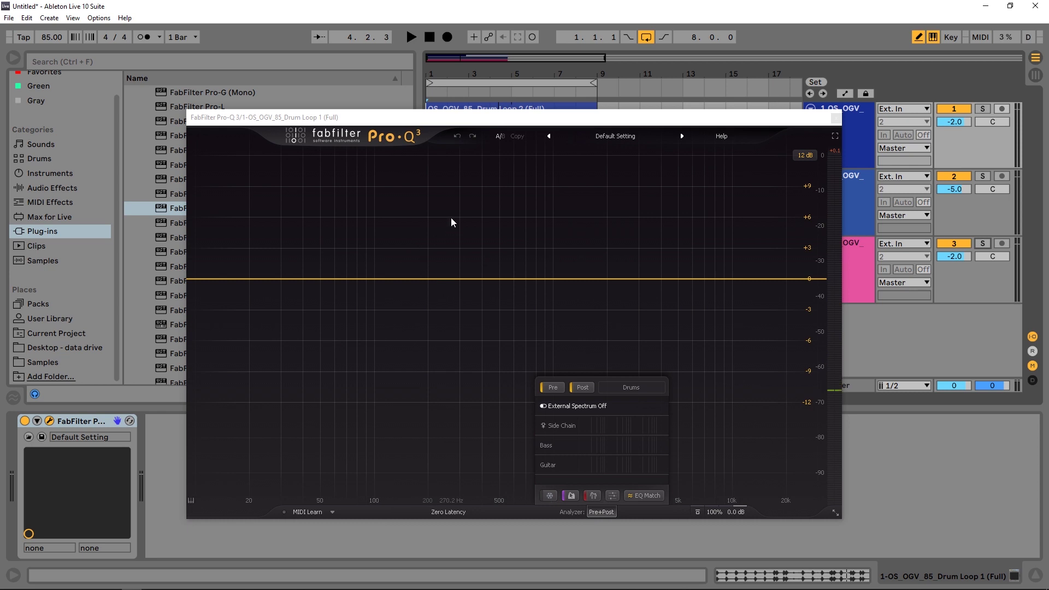
Overlay the Bass and then the Guitar external spectrum in the drums' analyzer during playback to examine frequency collisions
left_click(560, 446)
key("space")
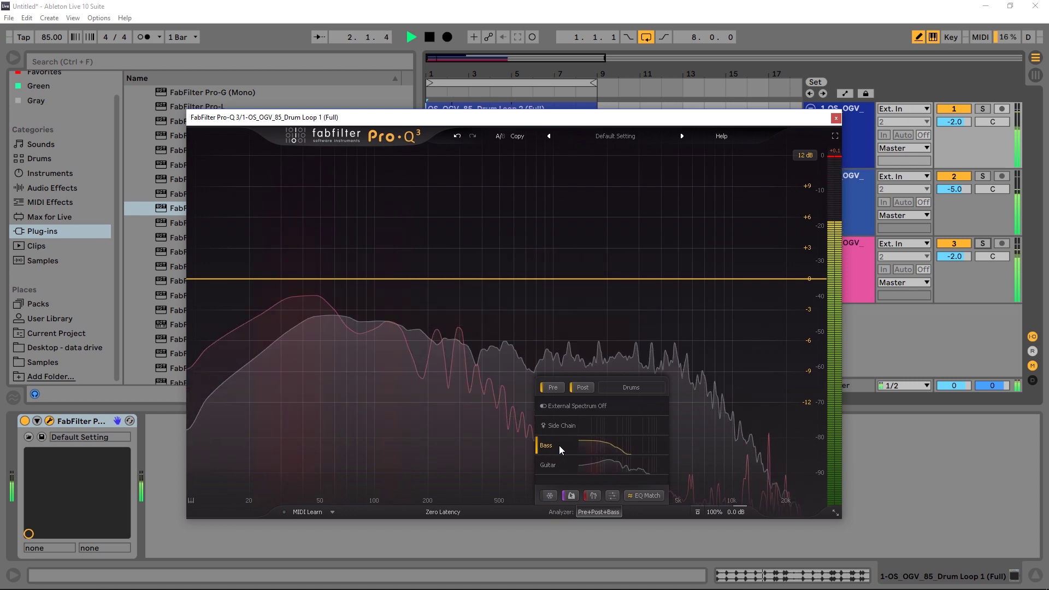
left_click(564, 466)
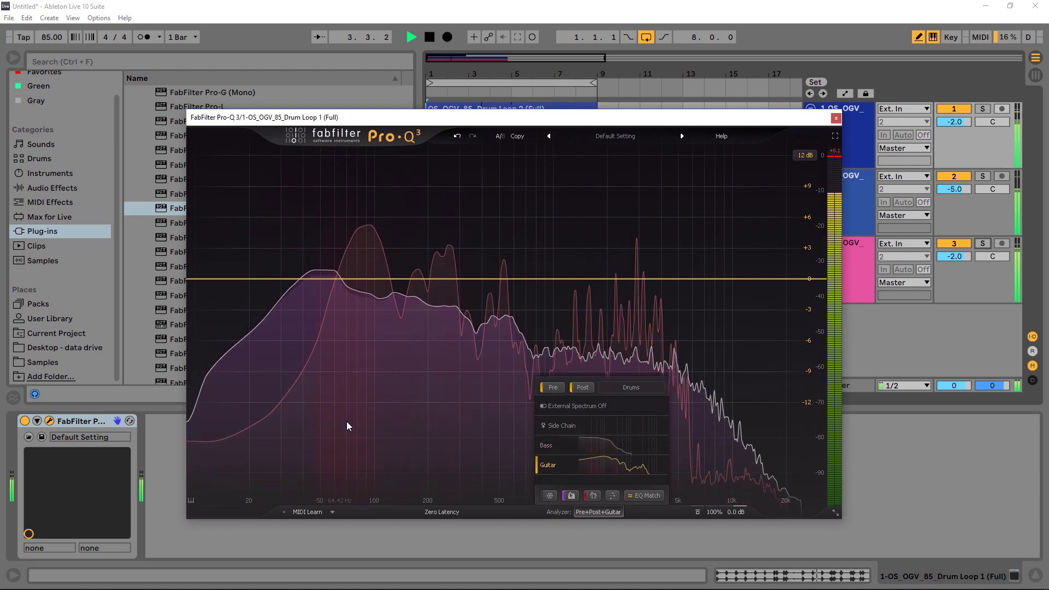
key("space")
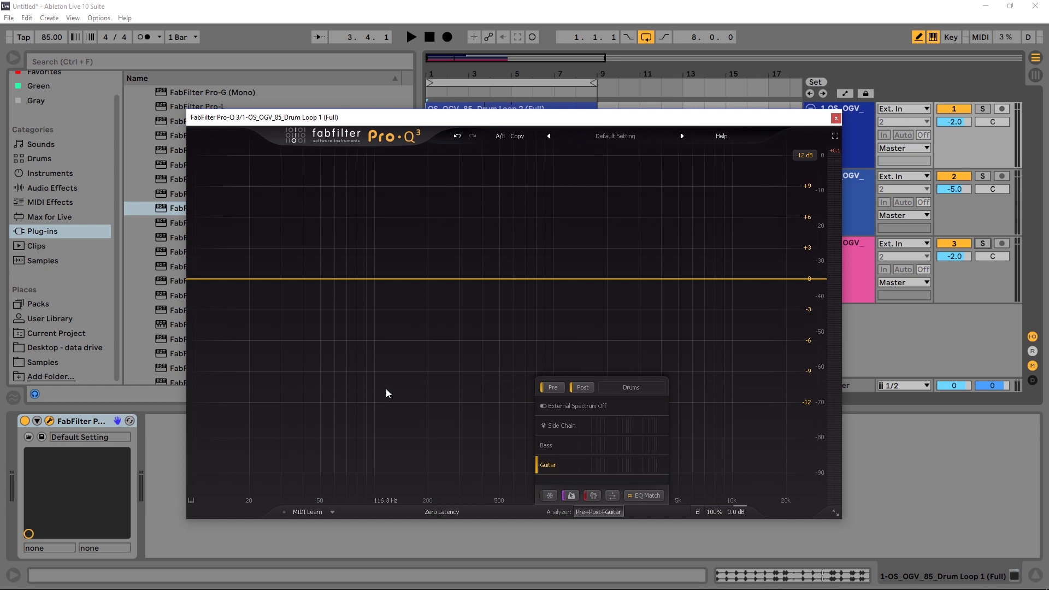
Open the bass track's Pro-Q 3 and overlay the Guitar external spectrum in its analyzer during playback
left_click(836, 118)
left_click(849, 217)
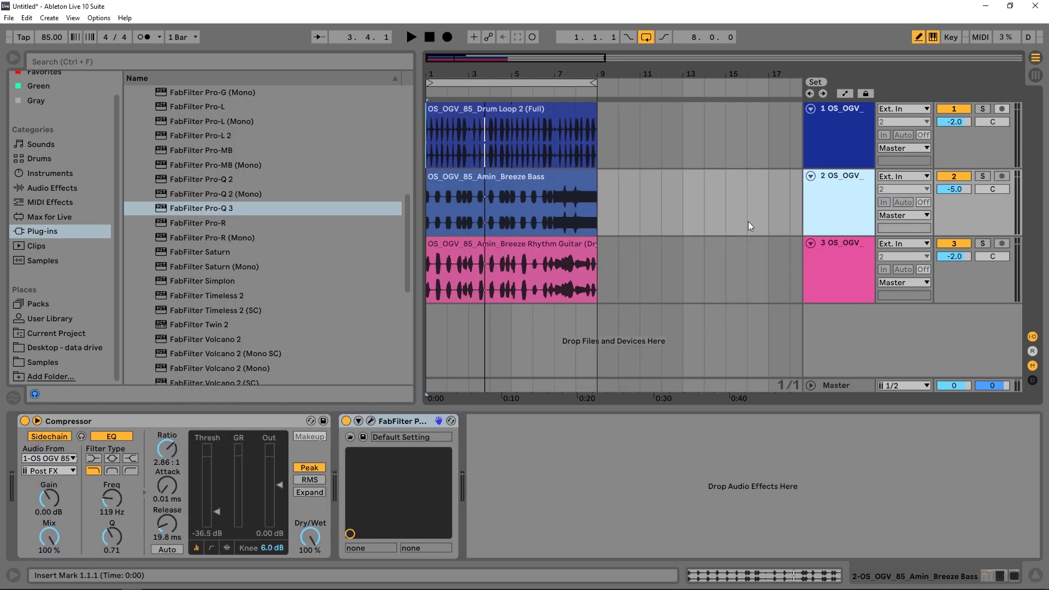
left_click(371, 420)
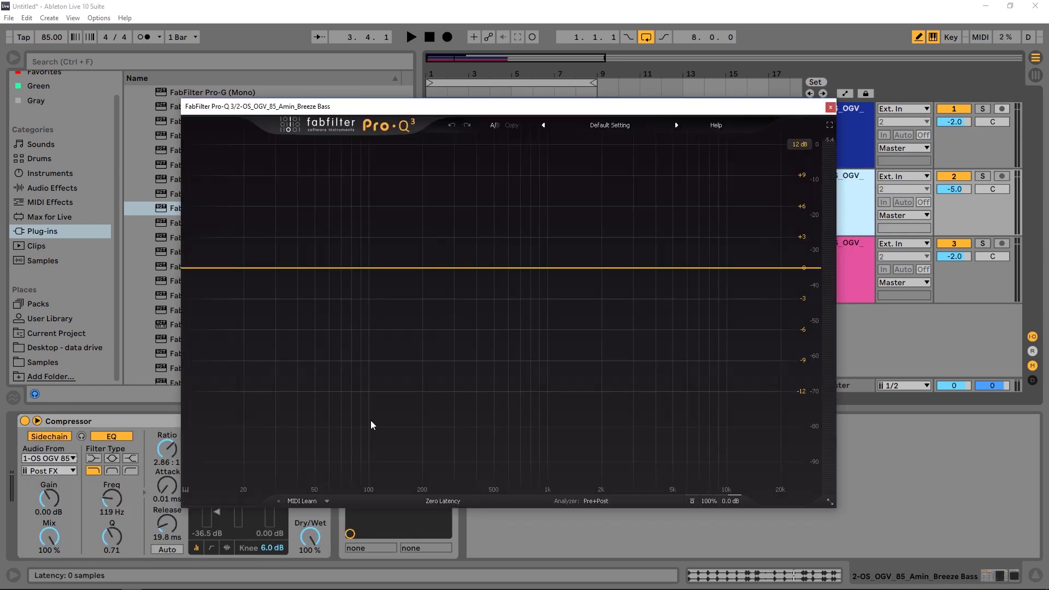
left_click(594, 500)
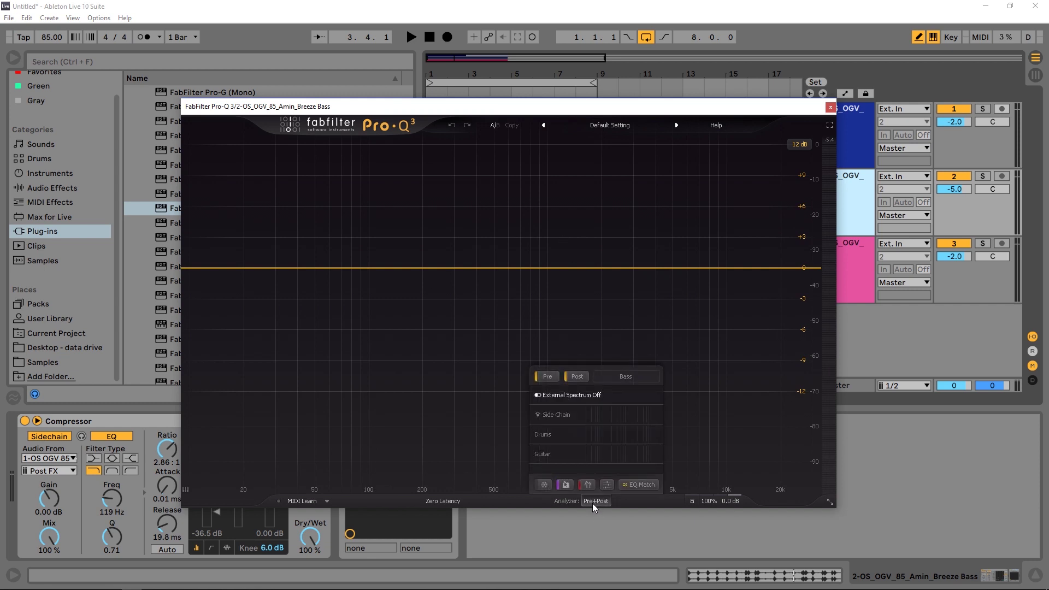
key("space")
left_click(588, 457)
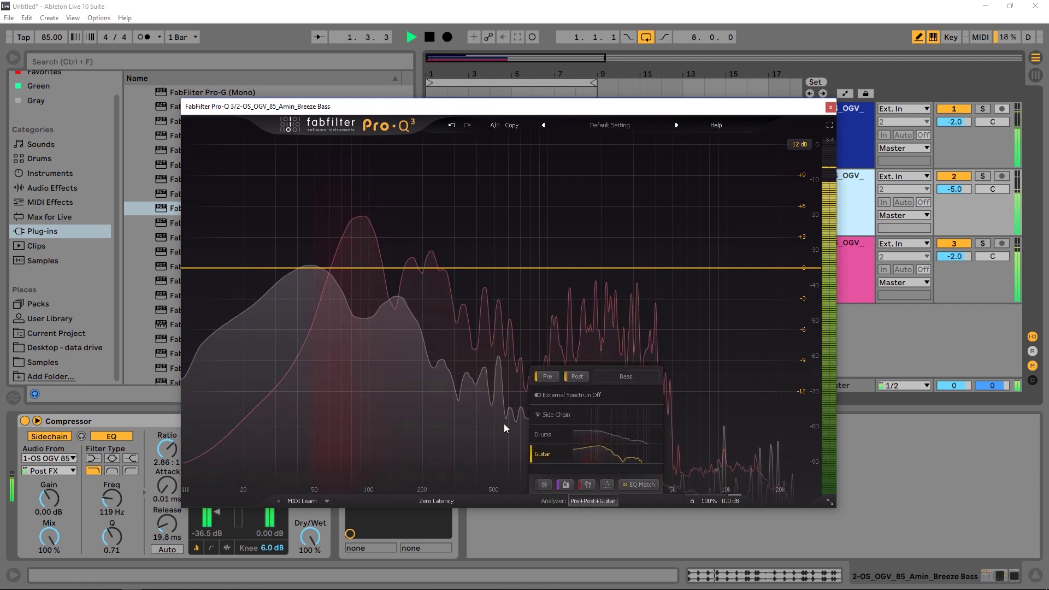
key("space")
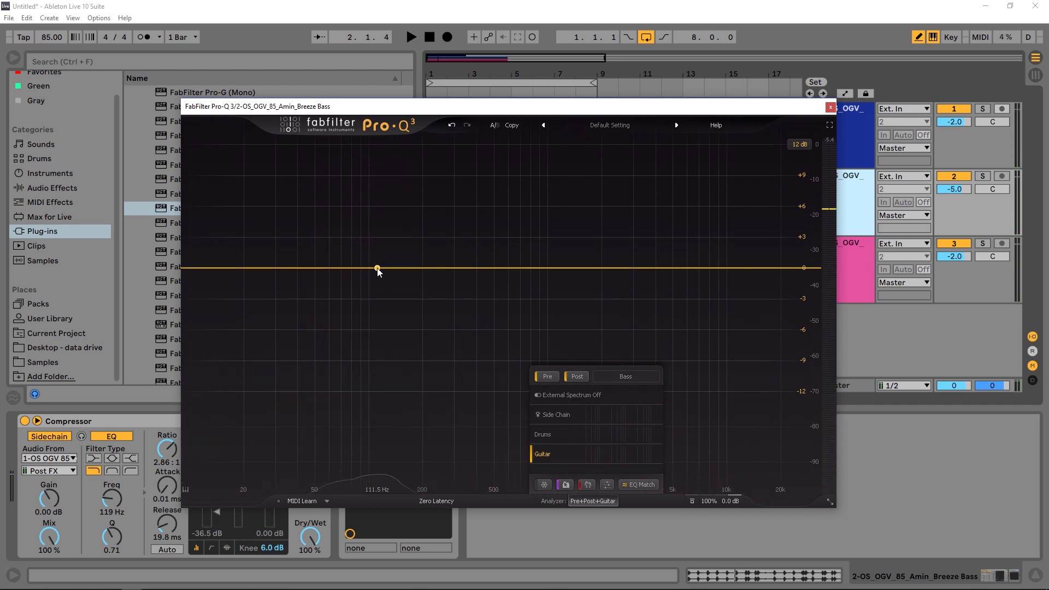
Grab the bass spectrum's peaks to cut 129 Hz by about 2.3 dB and 46 Hz by about 0.6 dB
key("space")
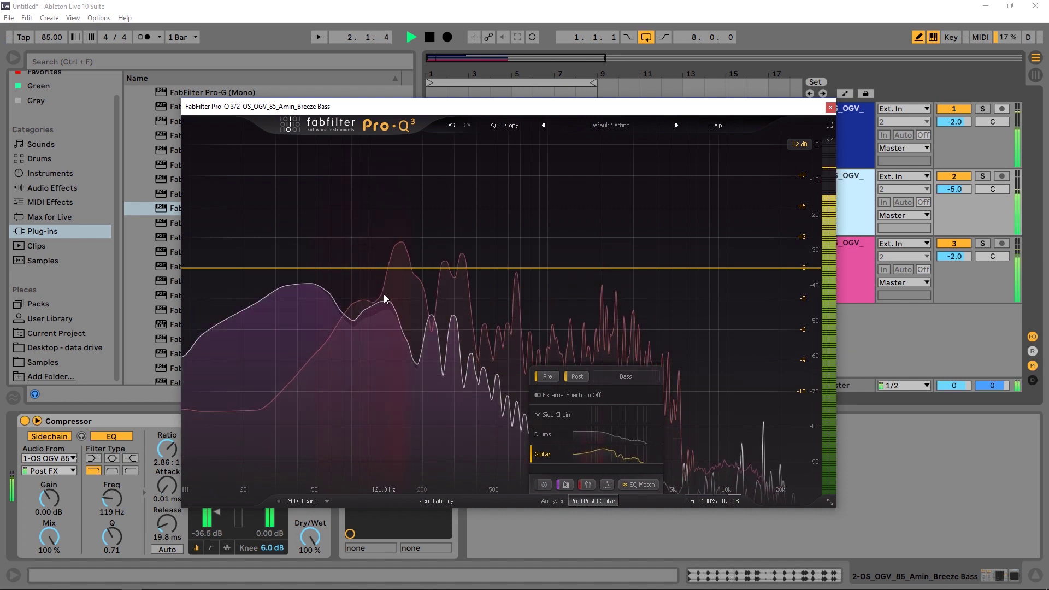
key("space")
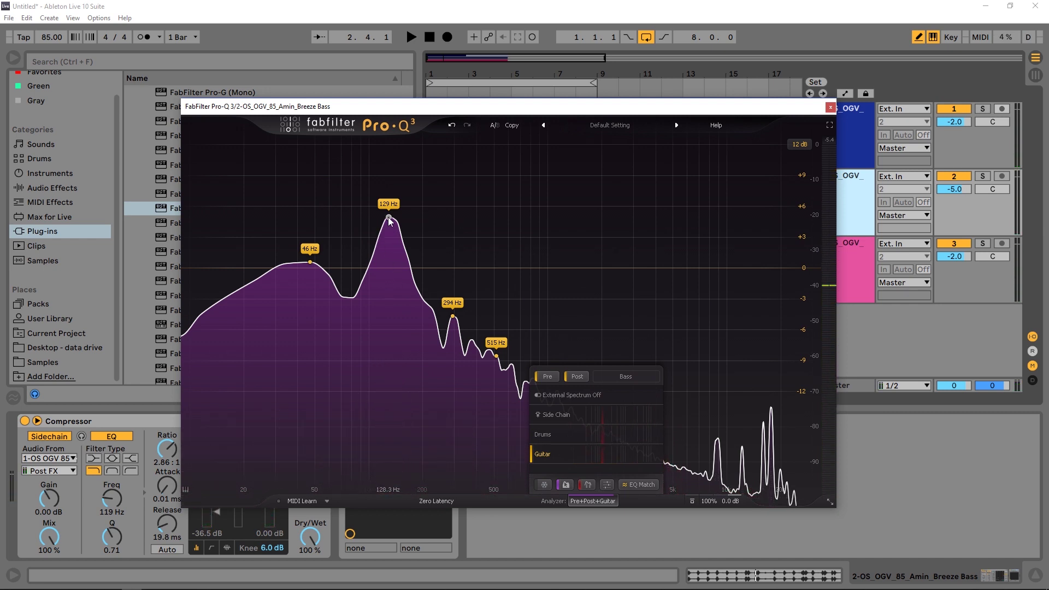
left_click_drag(389, 219, 389, 227)
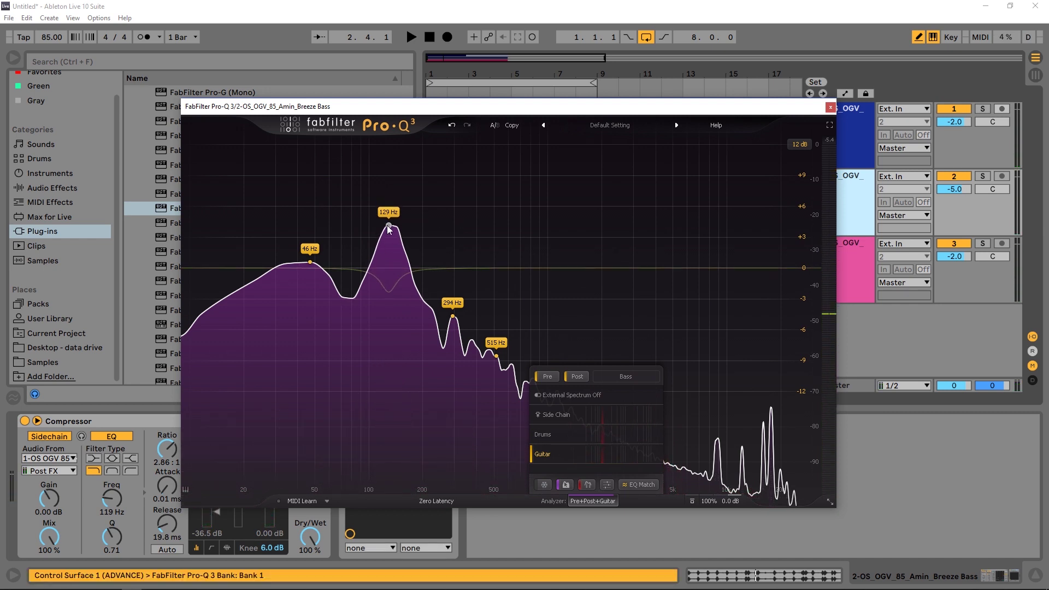
double_click(309, 275)
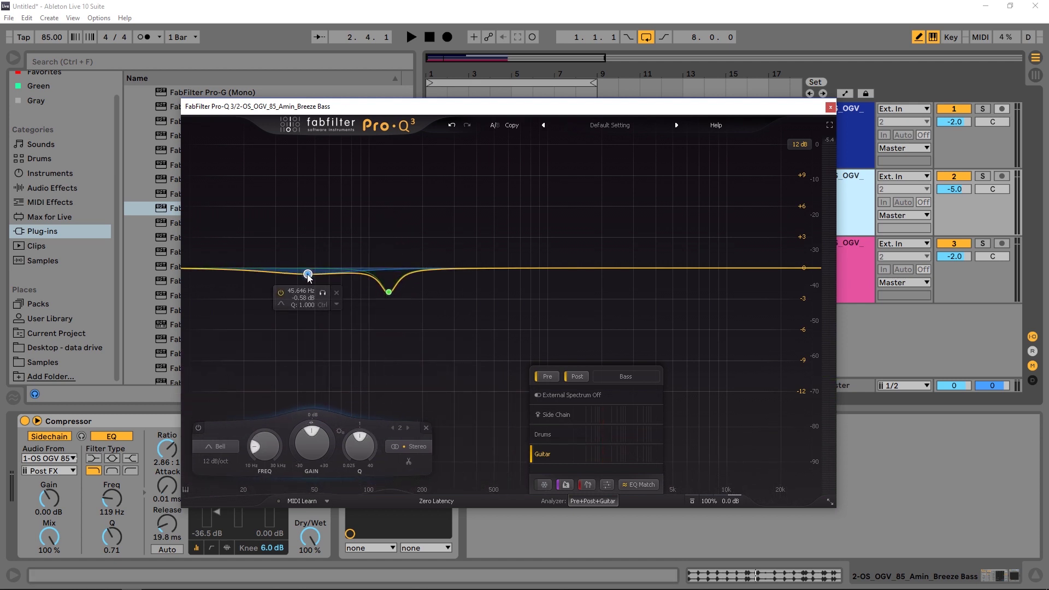
Make the 46 Hz and 129 Hz bands dynamic, giving each a downward dynamic range
left_click_drag(304, 425, 284, 454)
left_click(390, 294)
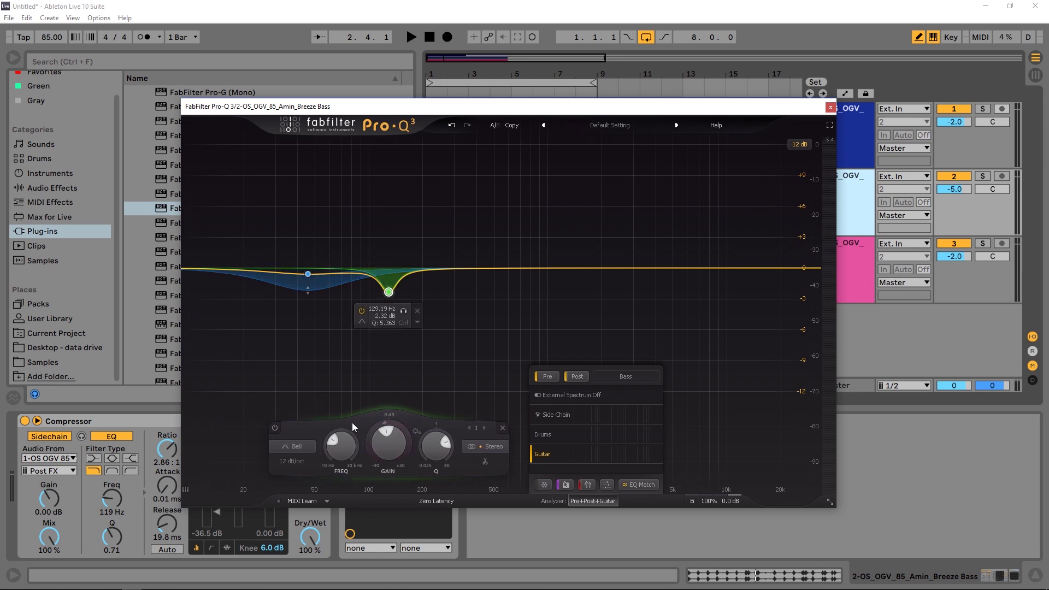
left_click_drag(372, 430, 360, 460)
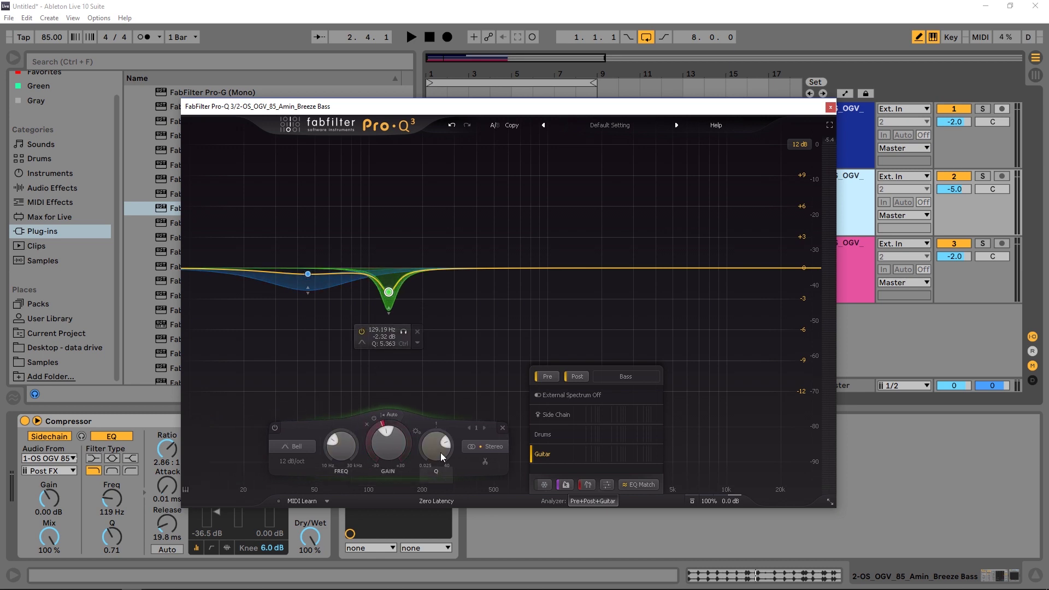
Widen the 129 Hz band to a Q of 2.577 and move it to 128.28 Hz at -1.00 dB
left_click_drag(440, 452, 438, 462)
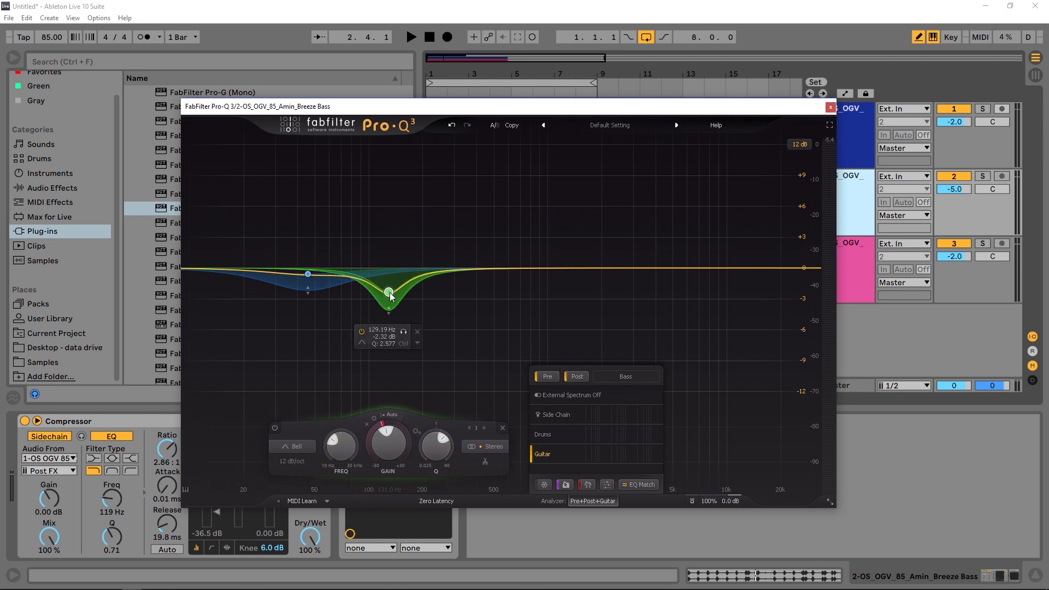
left_click_drag(396, 299, 397, 286)
Move the 46 Hz dynamic band to about 60 Hz and -1 dB while auditioning the mix
key("space")
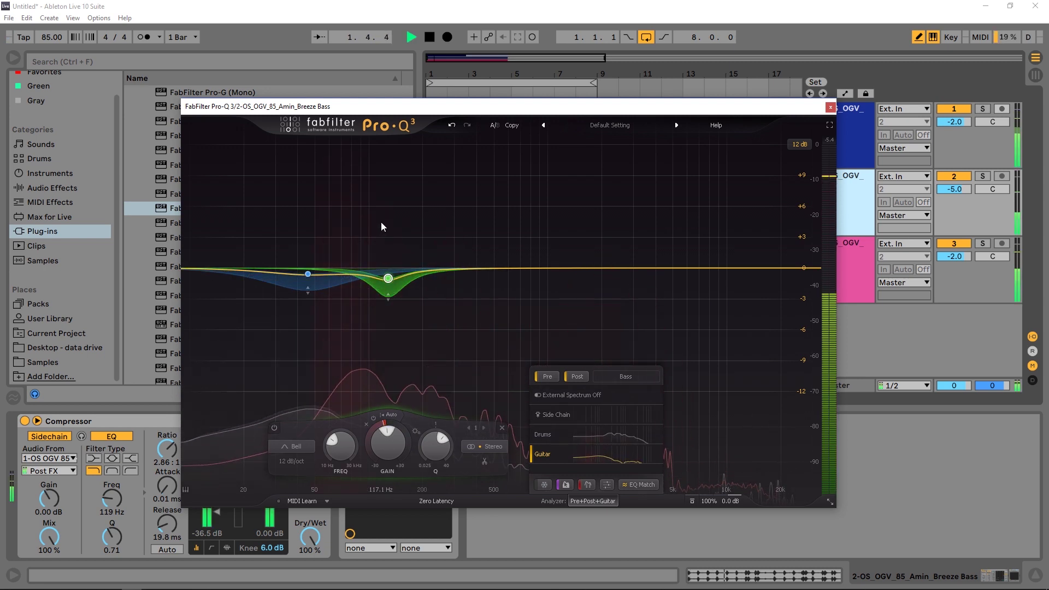
left_click_drag(307, 274, 329, 281)
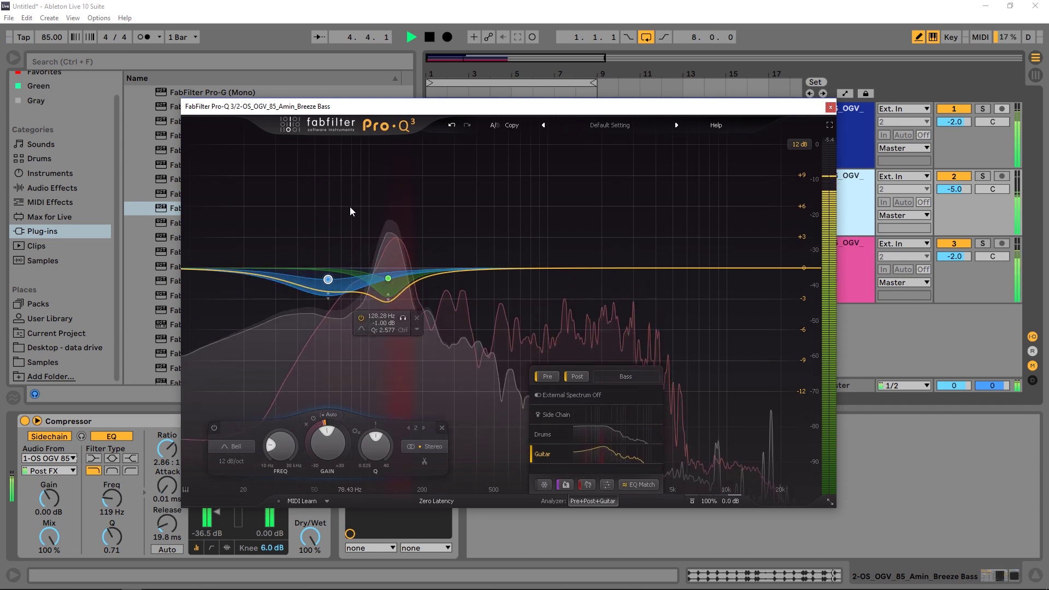
key("space")
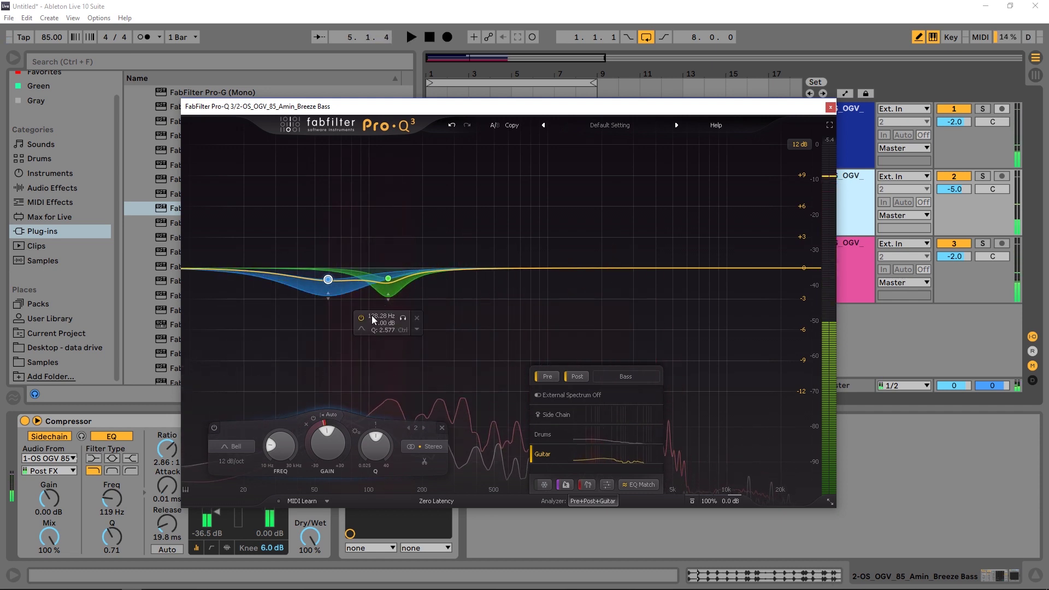